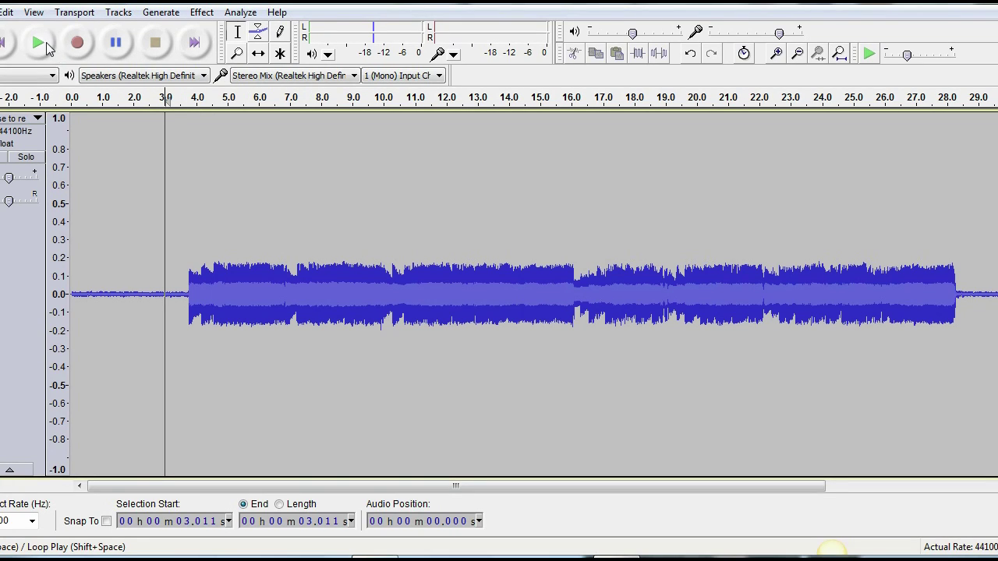
Step: Play the track to hear the background noise, then view and close the Noise Removal settings
{"action": "left_click", "coordinate": [46, 42]}
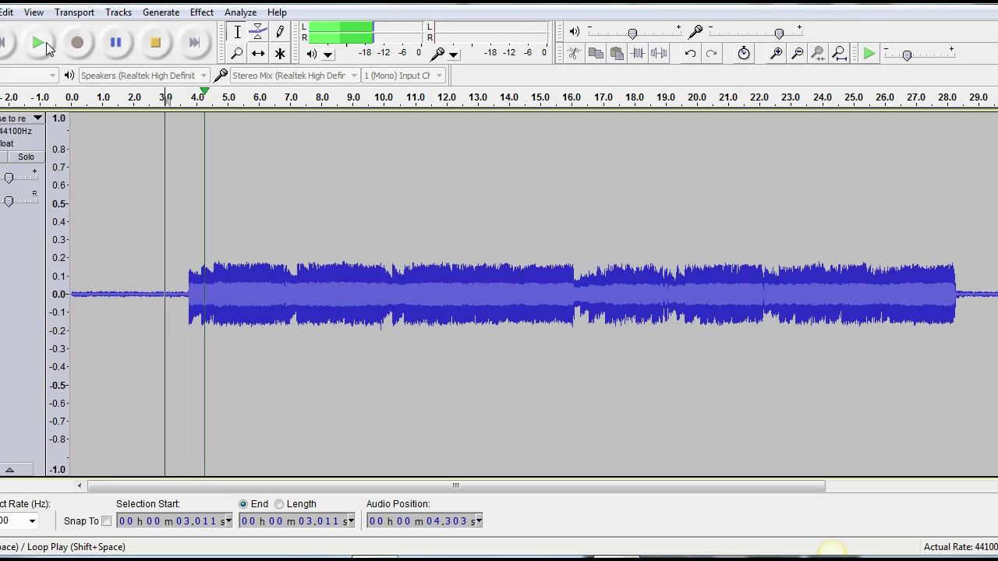
{"action": "left_click", "coordinate": [156, 44]}
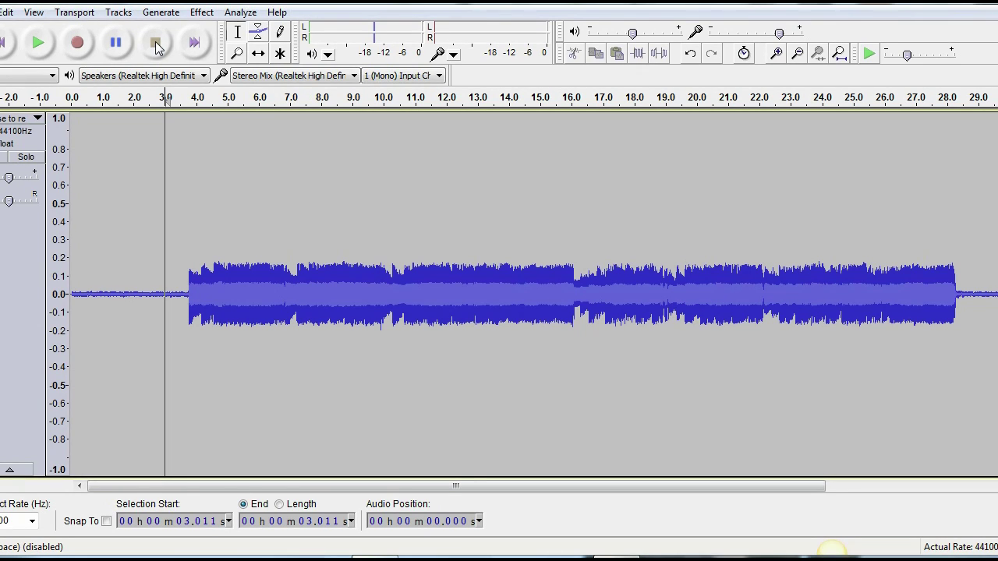
{"action": "left_click", "coordinate": [201, 14]}
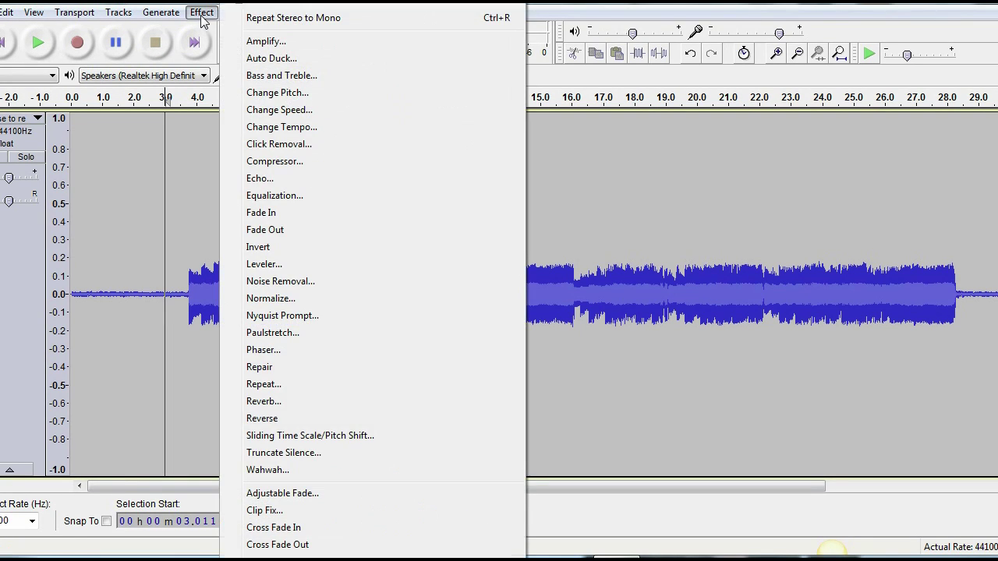
{"action": "left_click", "coordinate": [320, 284]}
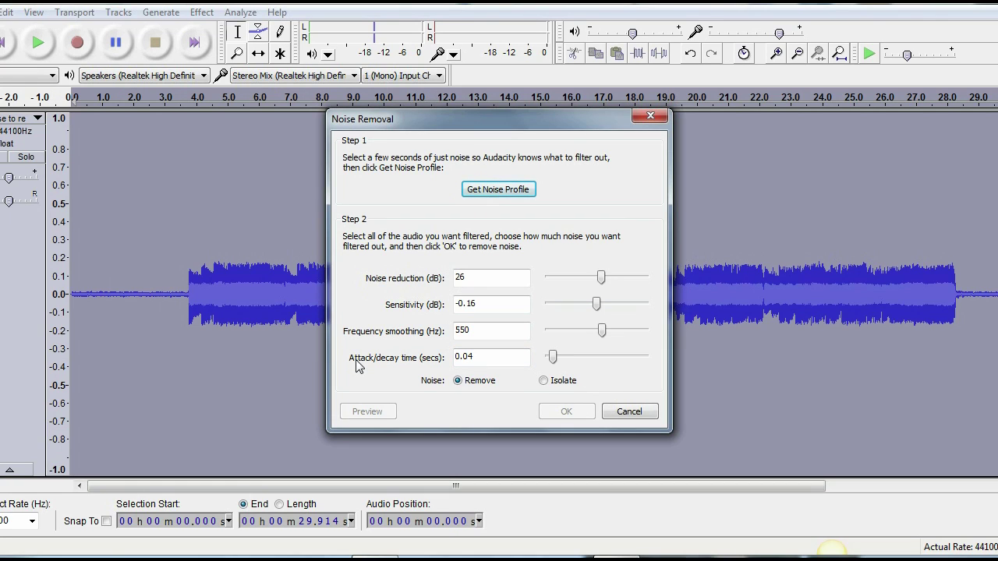
{"action": "left_click", "coordinate": [630, 412]}
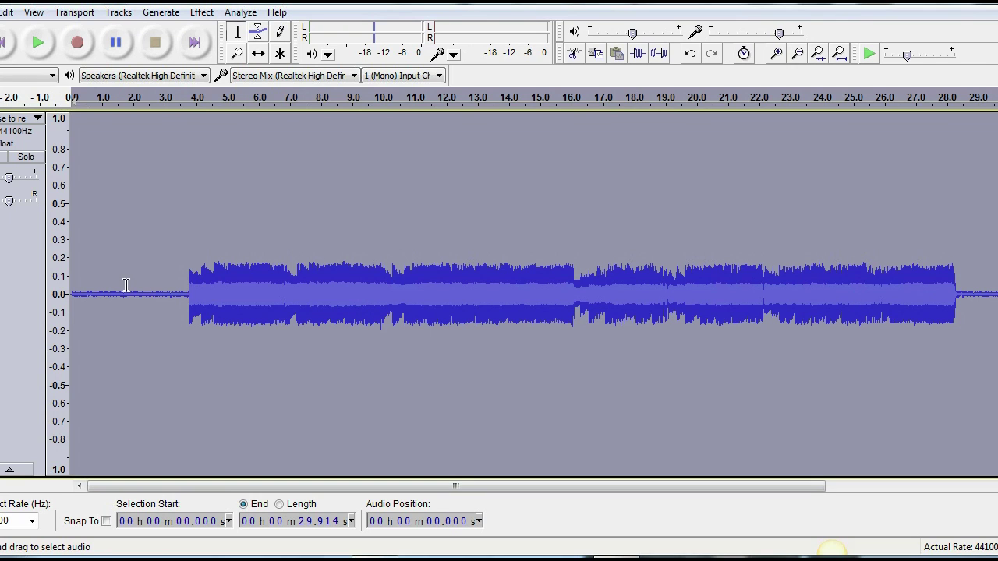
Step: Select and preview the 1.7–3.7 s noise-only lead-in, then capture it as the noise profile
{"action": "left_click_drag", "start_coordinate": [126, 287], "coordinate": [186, 286]}
{"action": "left_click", "coordinate": [39, 42]}
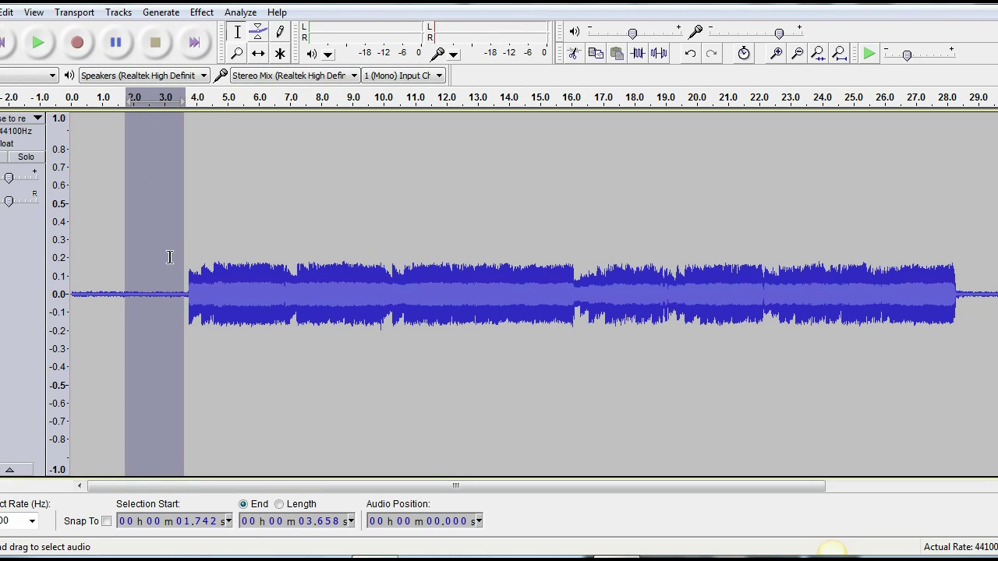
{"action": "left_click", "coordinate": [201, 13]}
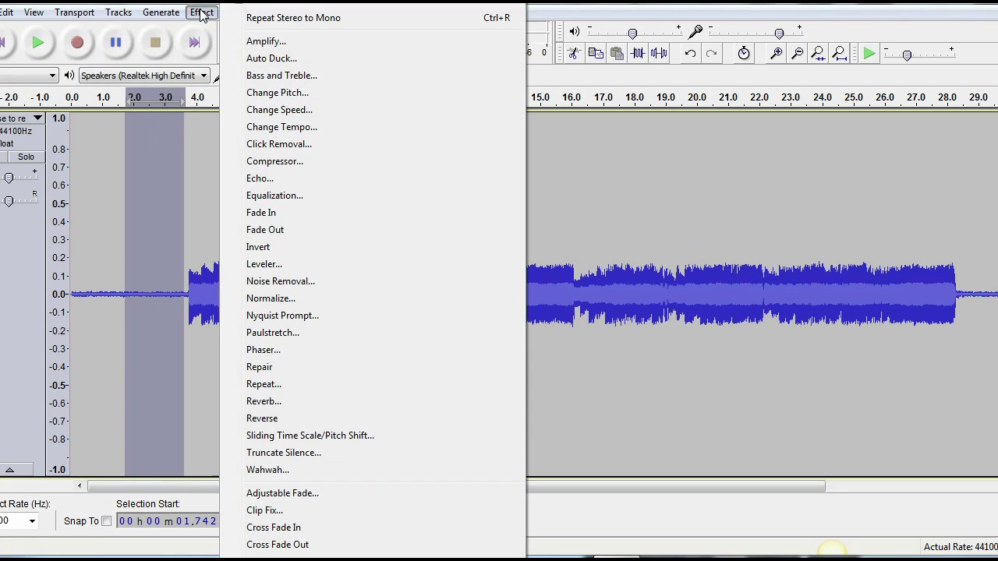
{"action": "left_click", "coordinate": [274, 281]}
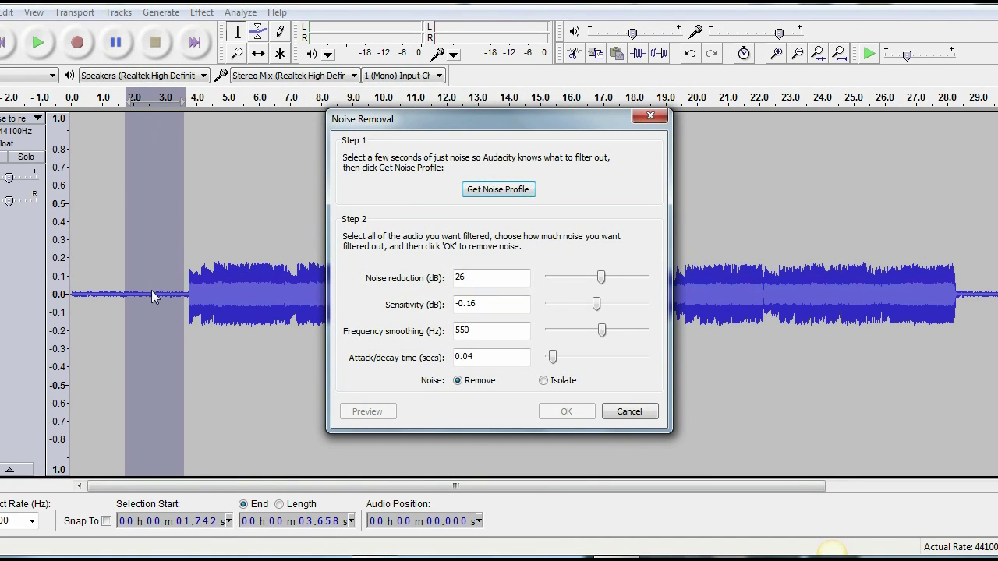
{"action": "left_click", "coordinate": [504, 192]}
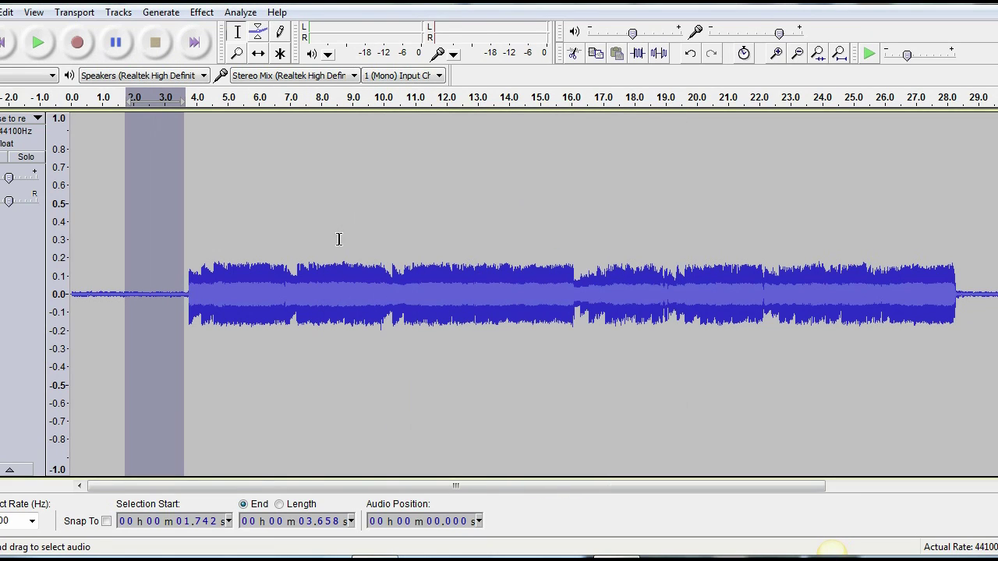
{"action": "left_click", "coordinate": [157, 262]}
Step: Select the entire guitar track, reopen Noise Removal, and drop the reduction amount to 0 dB
{"action": "left_click_drag", "start_coordinate": [73, 262], "coordinate": [997, 226]}
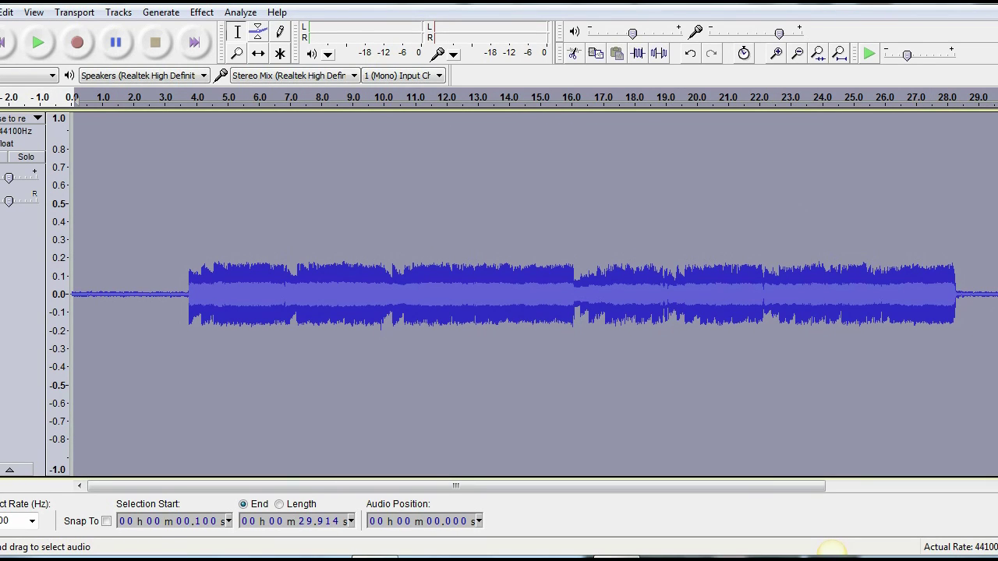
{"action": "left_click", "coordinate": [202, 14]}
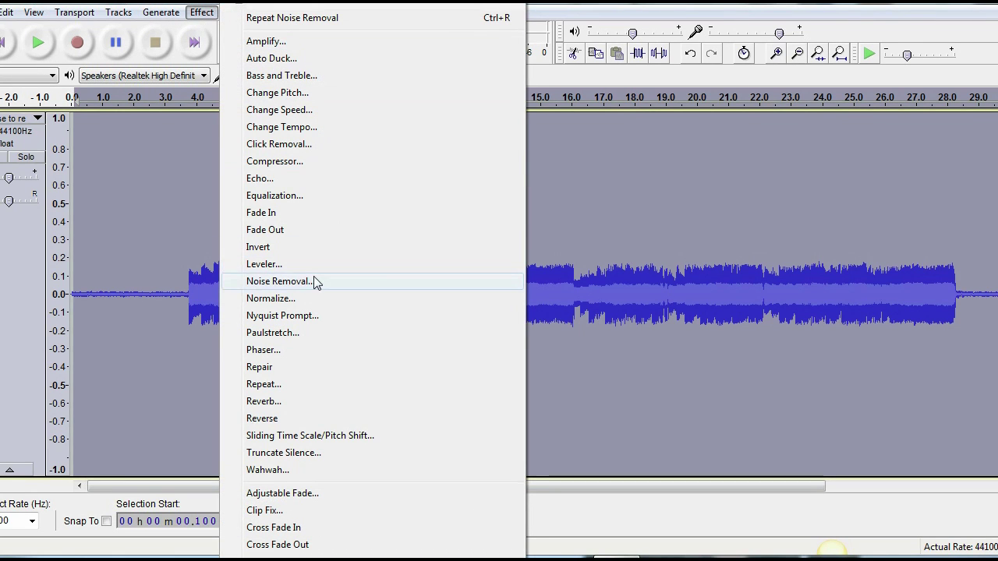
{"action": "left_click", "coordinate": [316, 282]}
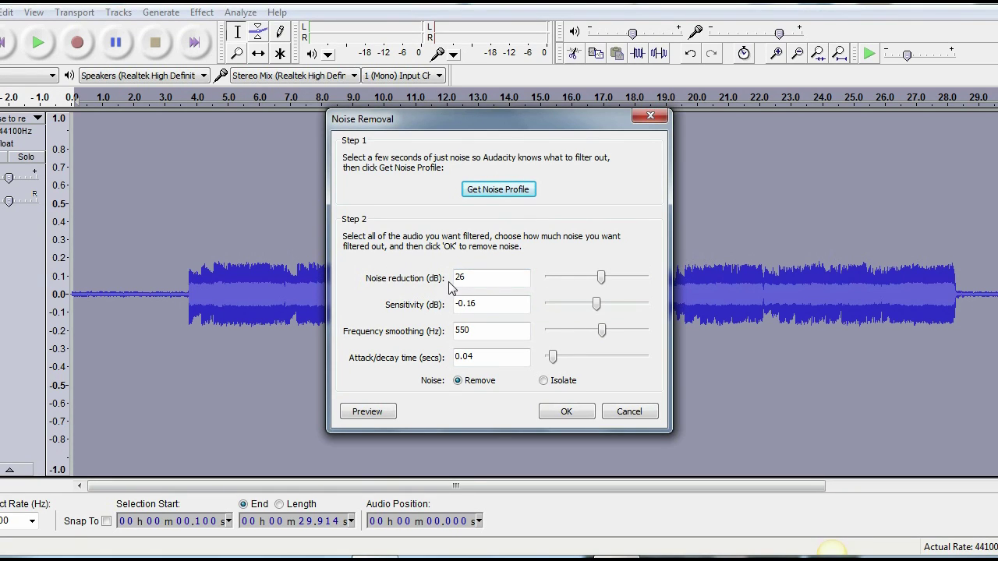
{"action": "left_click_drag", "start_coordinate": [599, 280], "coordinate": [519, 280]}
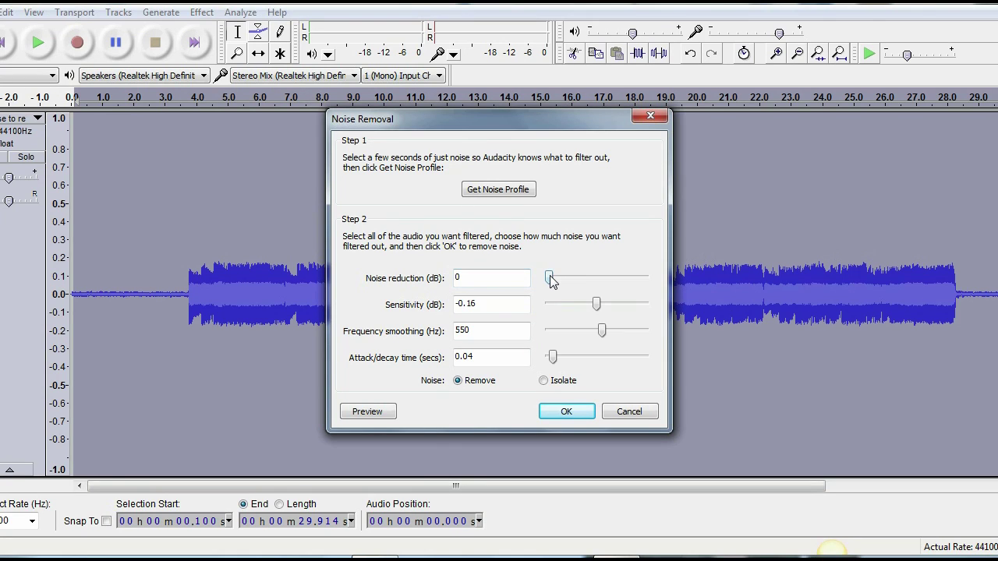
Step: Set noise reduction to 22 dB and apply Noise Removal to the whole track
{"action": "left_click_drag", "start_coordinate": [549, 281], "coordinate": [647, 280]}
{"action": "left_click_drag", "start_coordinate": [646, 282], "coordinate": [594, 285]}
{"action": "left_click", "coordinate": [554, 414]}
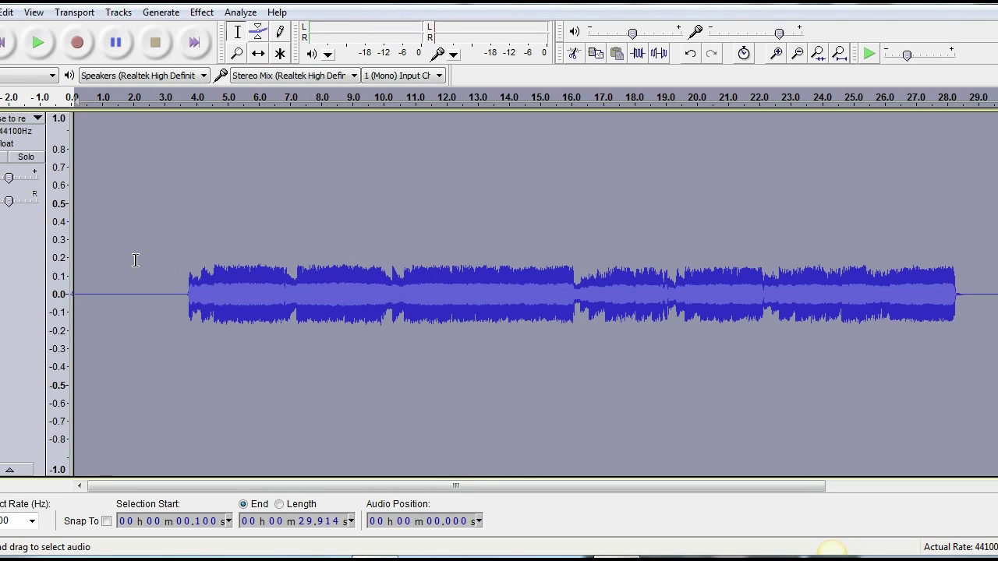
{"action": "left_click", "coordinate": [153, 102]}
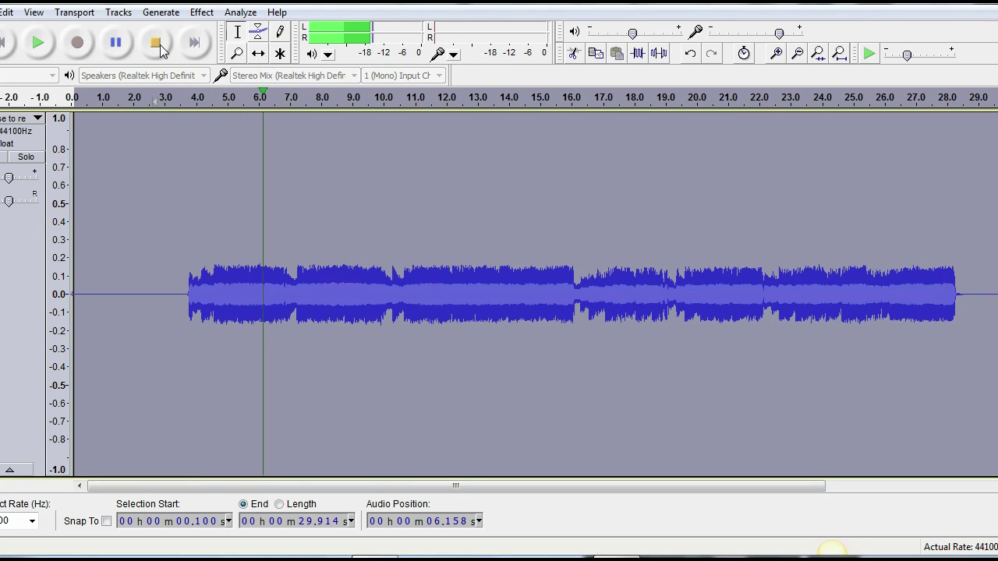
{"action": "left_click", "coordinate": [156, 43]}
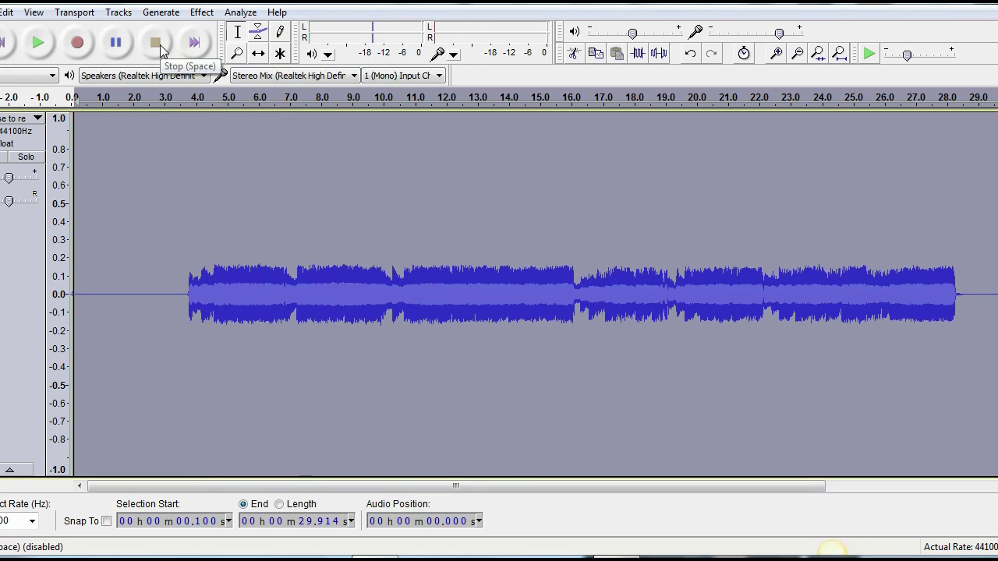
{"action": "left_click", "coordinate": [7, 12]}
{"action": "left_click", "coordinate": [28, 35]}
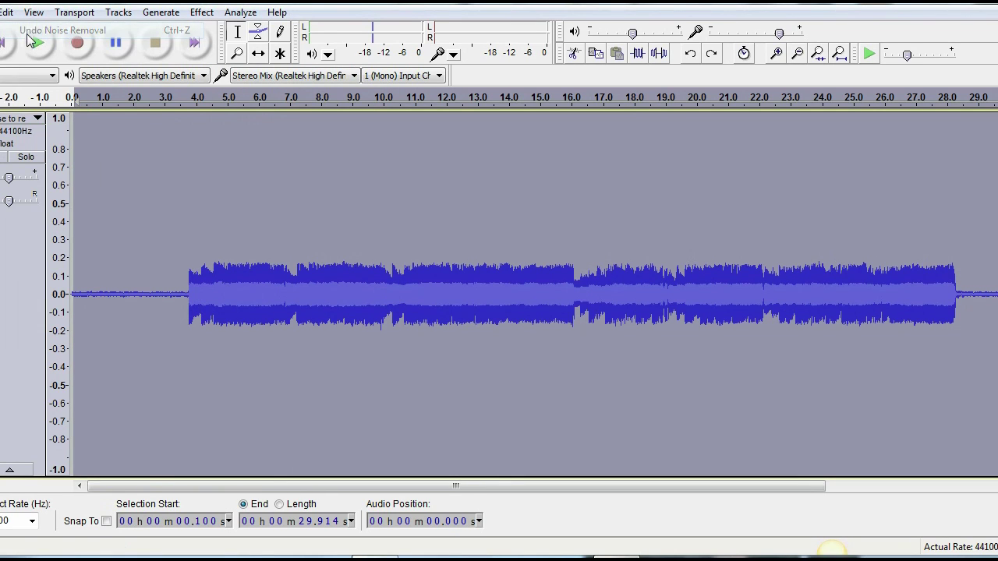
{"action": "left_click", "coordinate": [145, 96]}
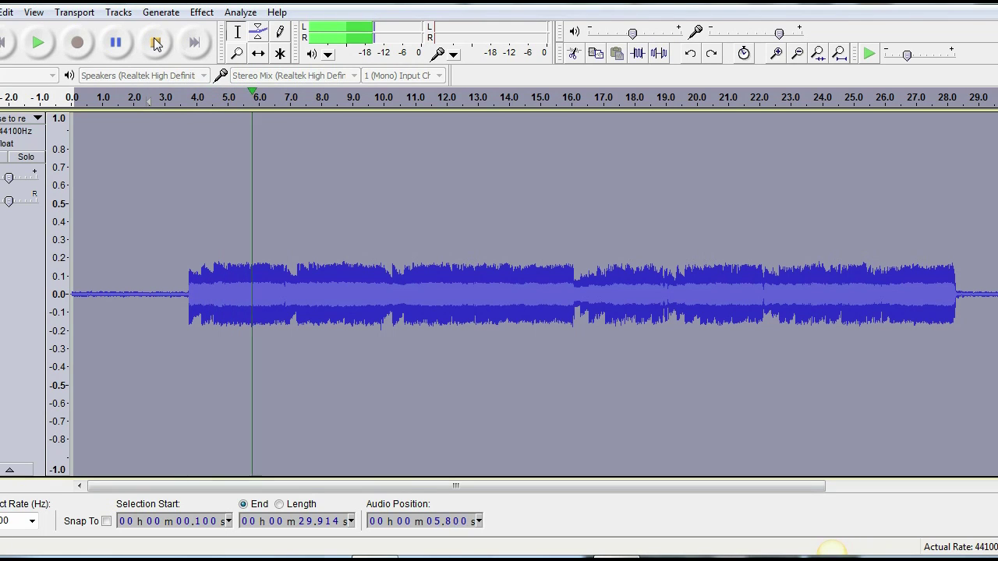
{"action": "left_click", "coordinate": [154, 42]}
{"action": "left_click", "coordinate": [6, 12]}
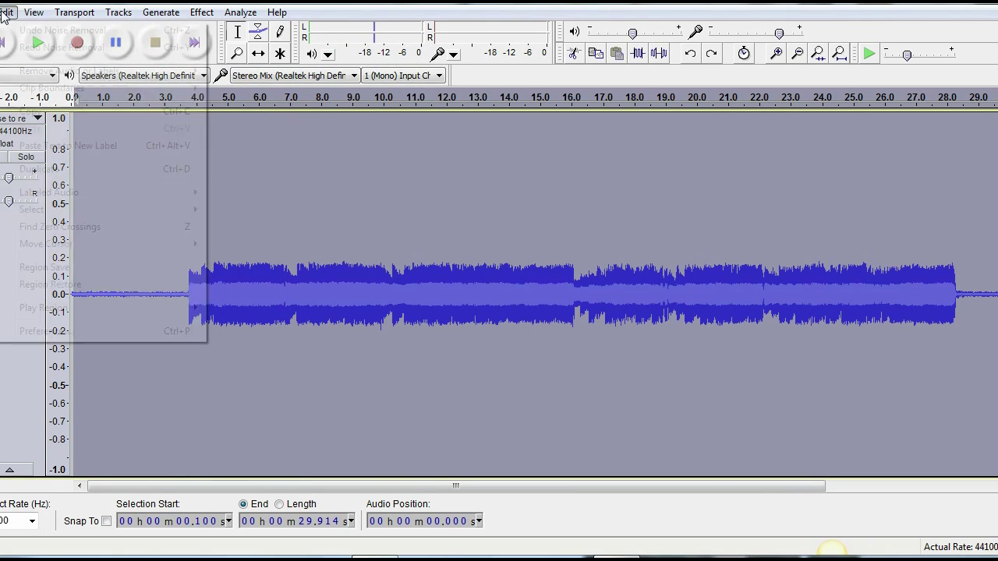
{"action": "left_click", "coordinate": [31, 45]}
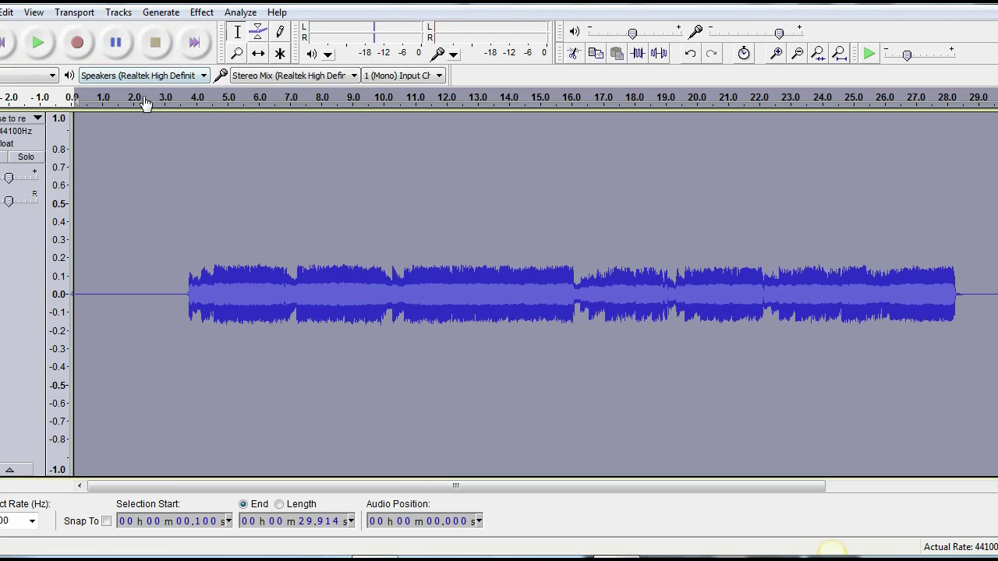
{"action": "left_click", "coordinate": [148, 96]}
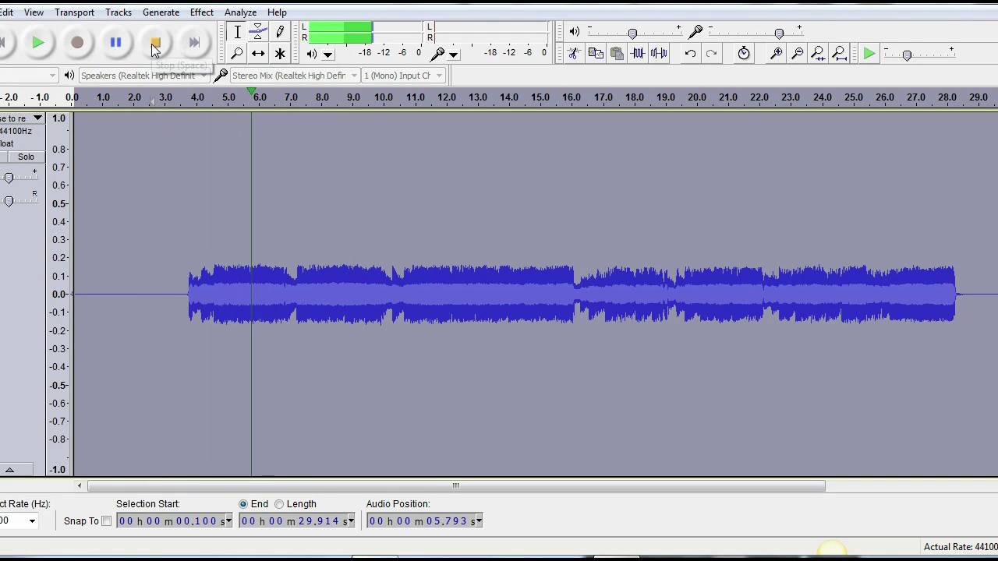
{"action": "left_click", "coordinate": [155, 48]}
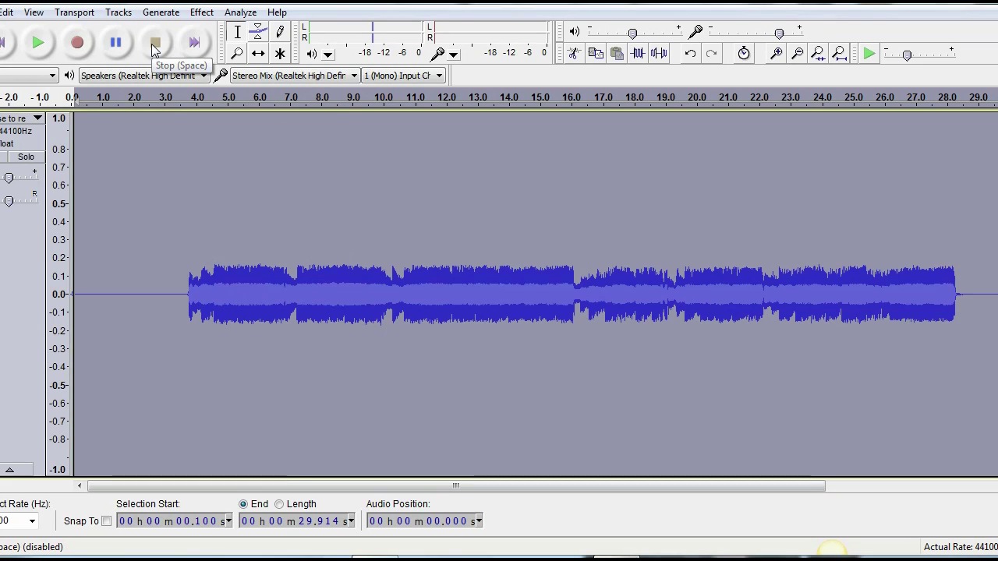